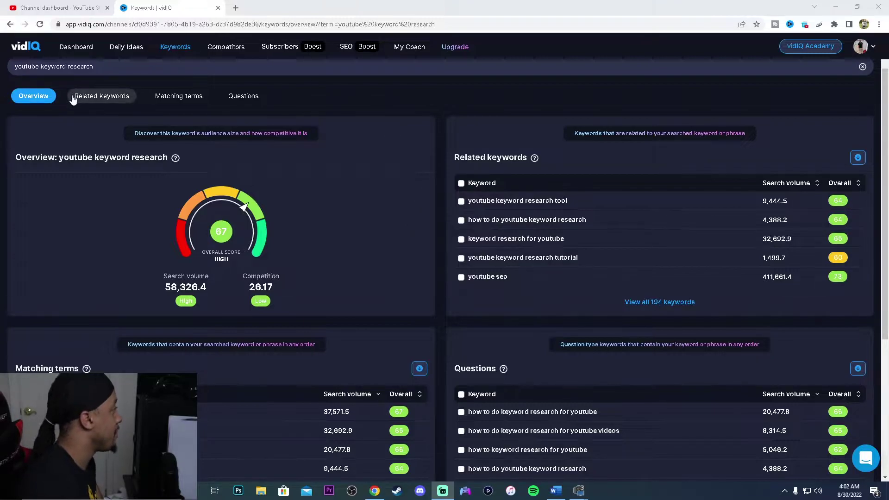
- Scroll the Overview past the 300 matching terms and 300 questions to the Top trending videos row
scroll(226, 174, up, 1)
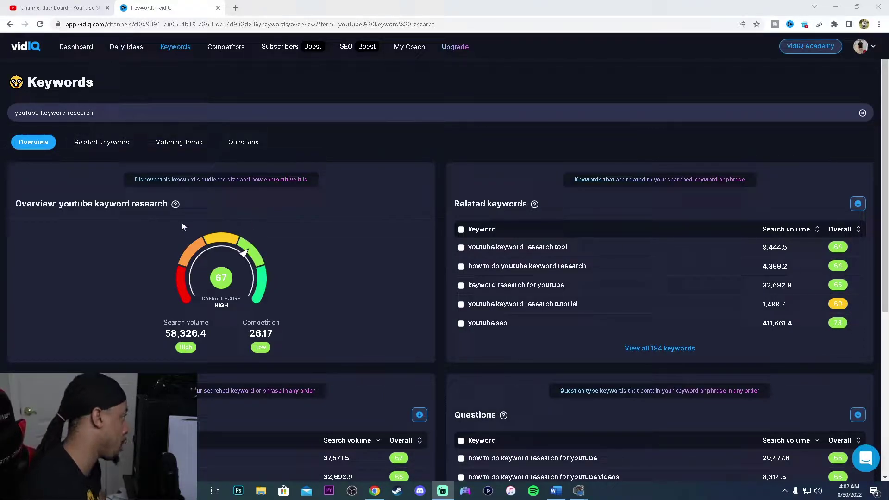
scroll(181, 222, down, 1)
scroll(249, 229, down, 1)
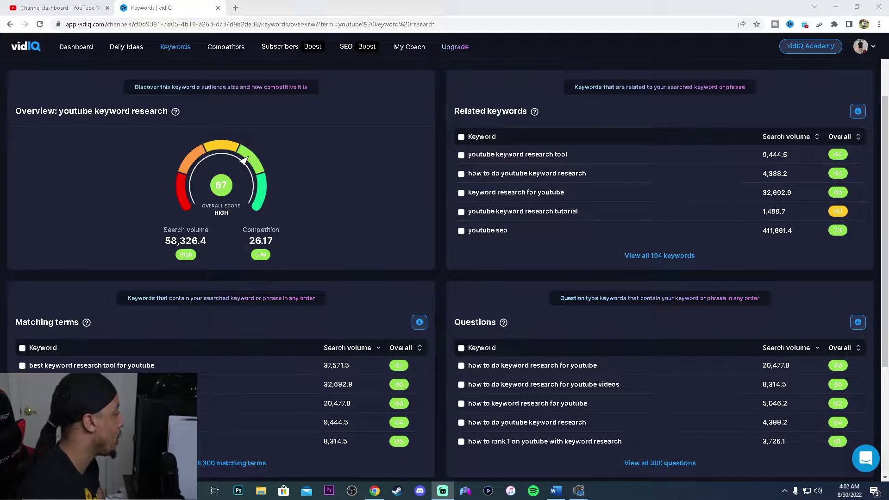
scroll(182, 173, down, 2)
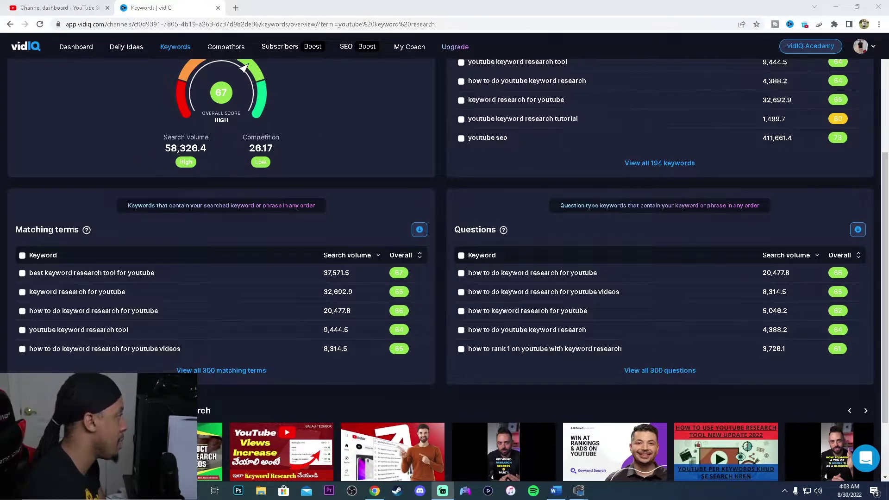
scroll(144, 137, up, 1)
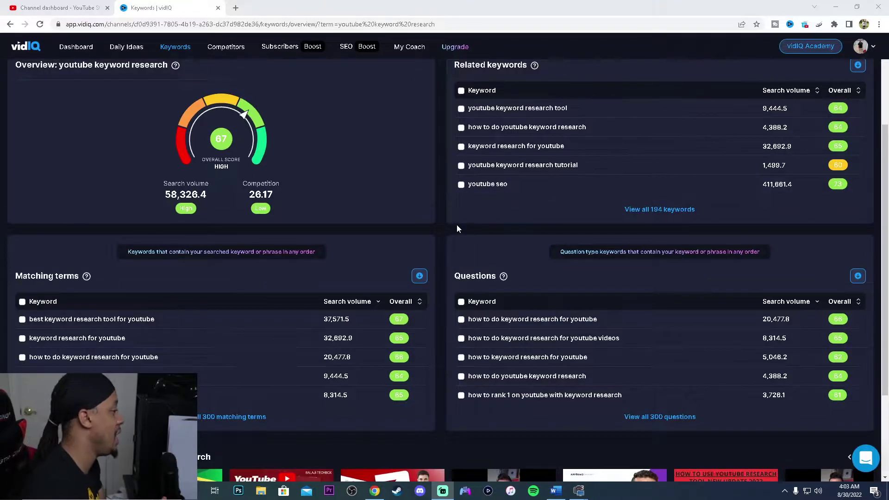
scroll(436, 232, down, 3)
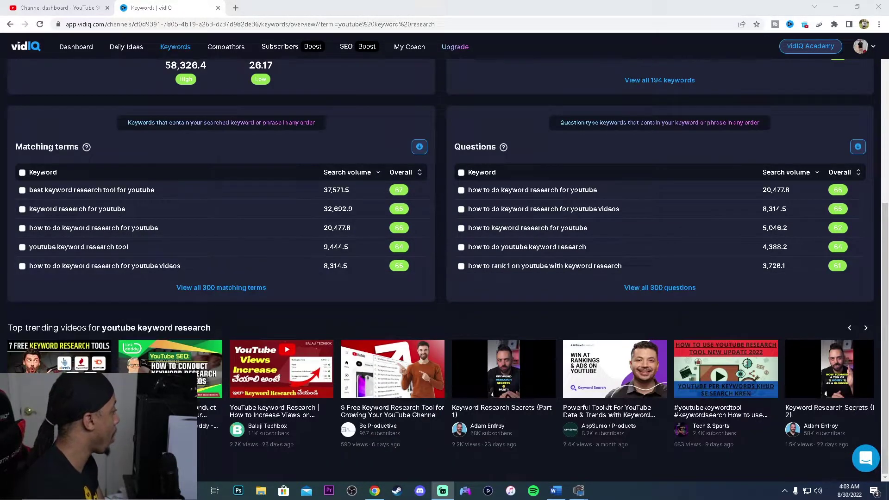
- Inspect the trending videos, including '5 Free Keyword Research Tool for Growing Your YouTube Channel'
mouse_move(133, 354)
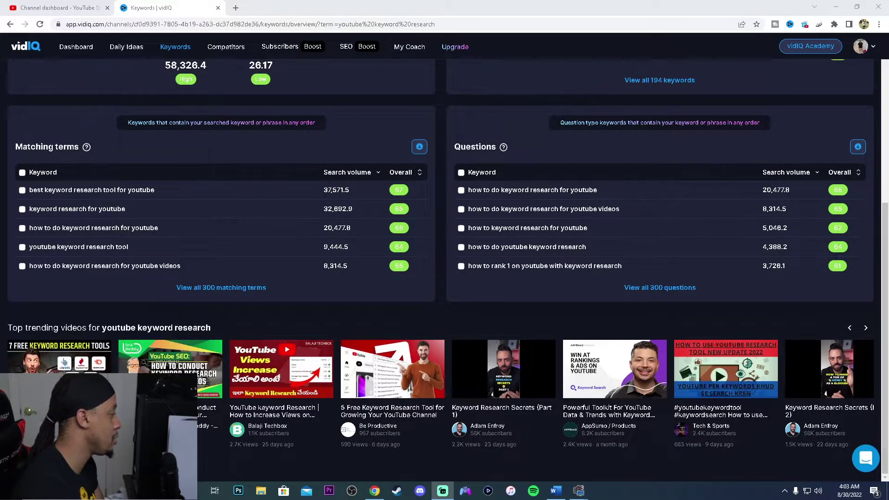
- Scroll back up to the HIGH overall gauge, the 26.17 competition score and the search bar
scroll(326, 421, up, 4)
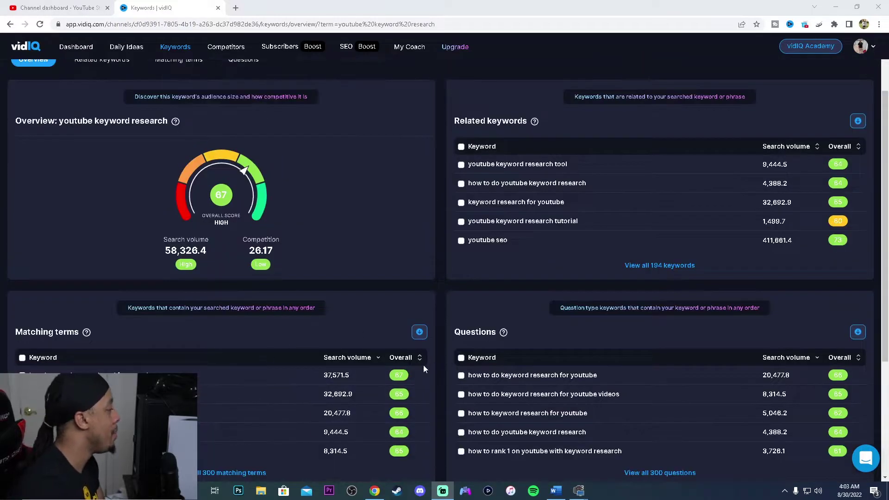
scroll(417, 368, down, 1)
scroll(357, 395, up, 2)
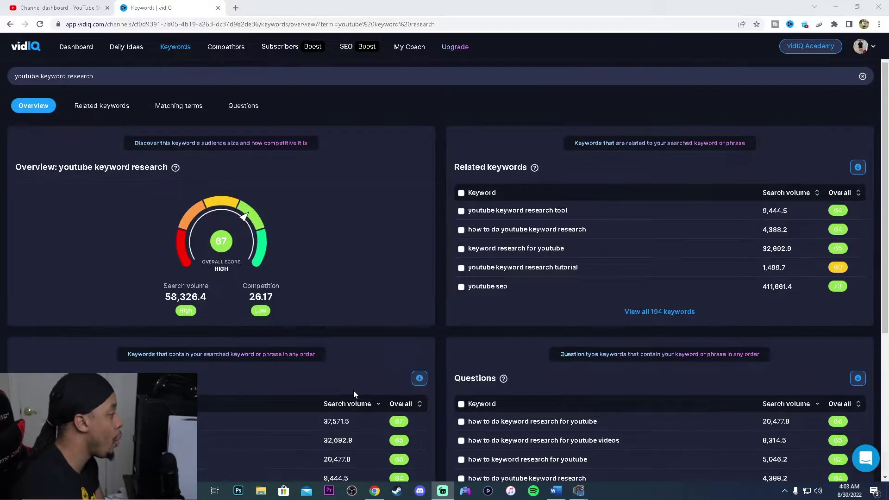
scroll(352, 394, up, 1)
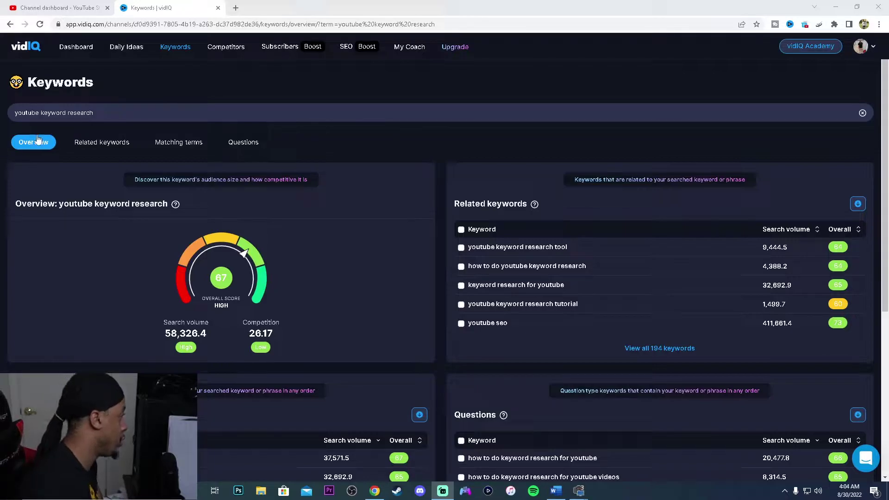
- Open the Related keywords list and sort it by Search volume, highest first
click(98, 143)
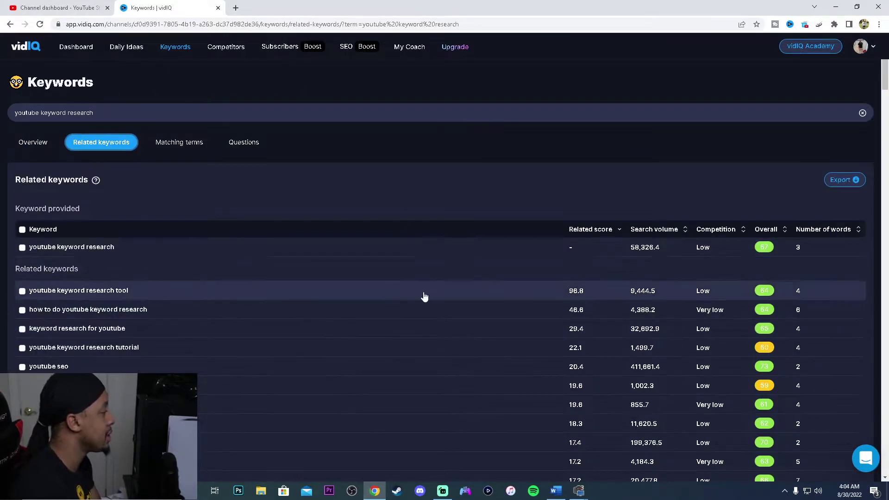
scroll(425, 337, down, 1)
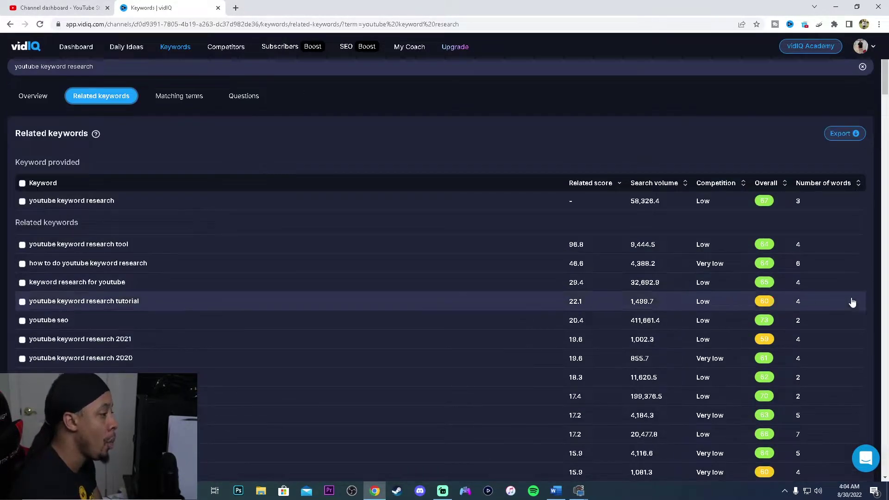
click(680, 185)
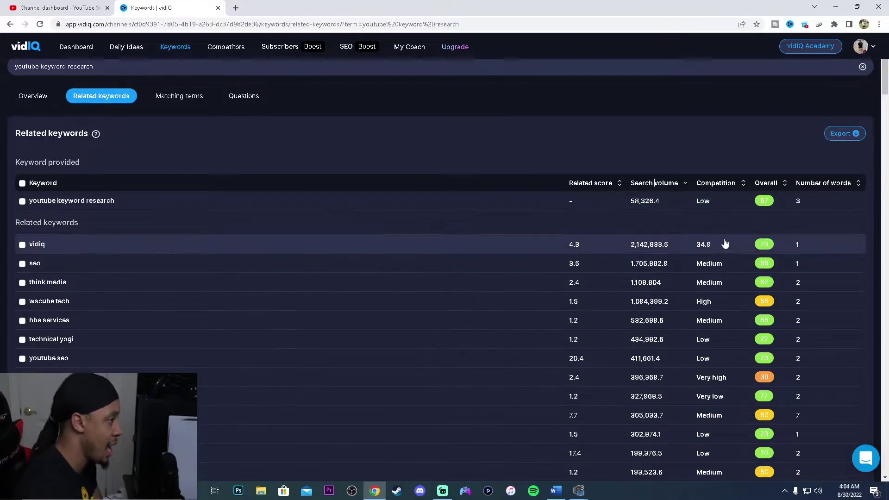
scroll(626, 235, down, 1)
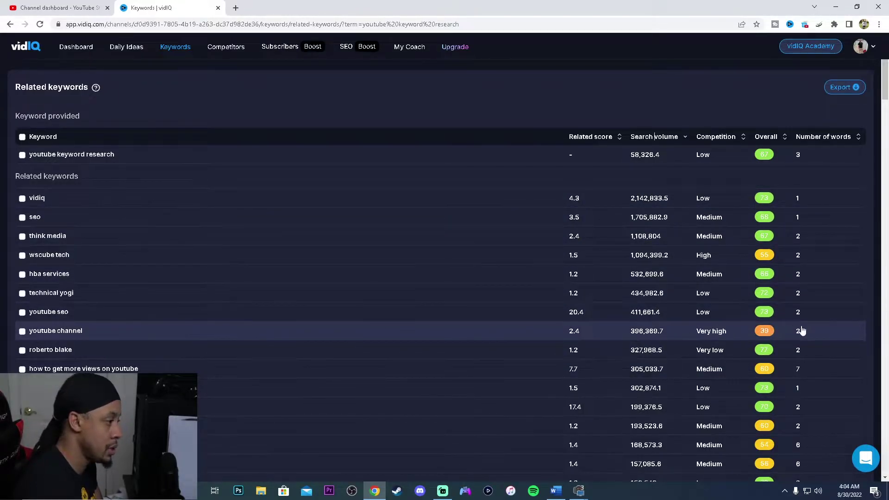
- Browse the volume-sorted related keywords, led by 'vidiq' at 2,142,833.5 searches
mouse_move(697, 324)
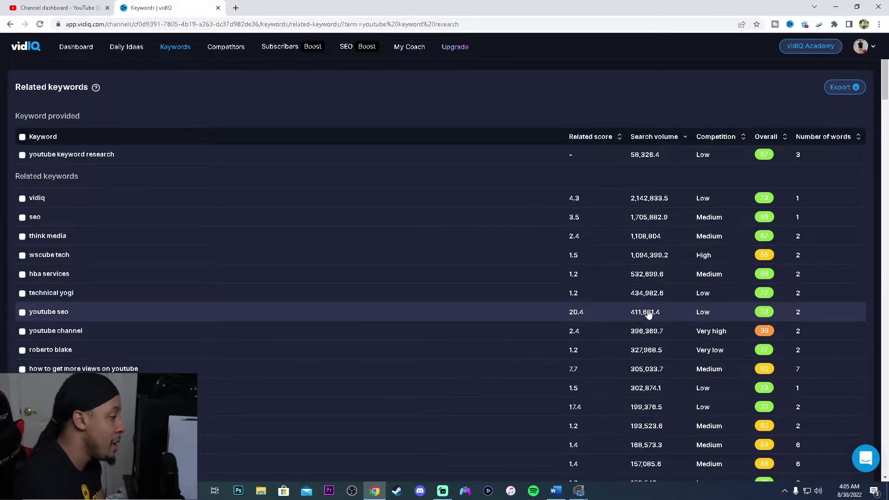
mouse_move(718, 370)
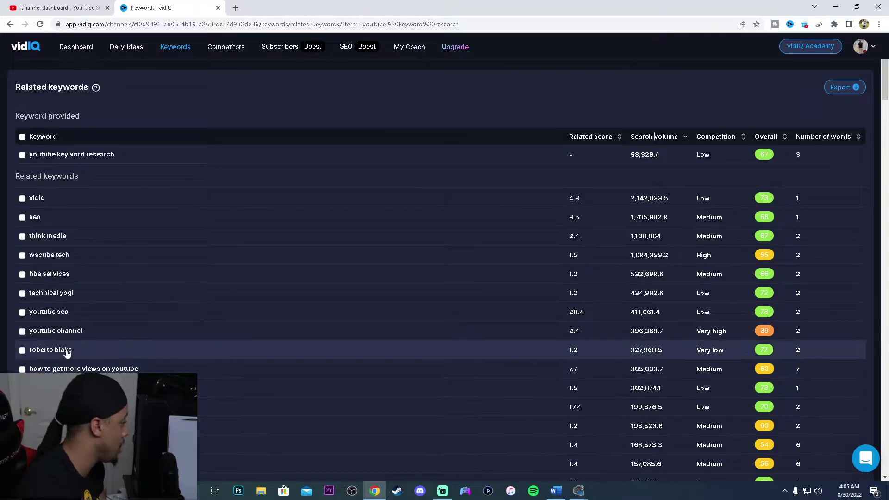
scroll(80, 347, down, 2)
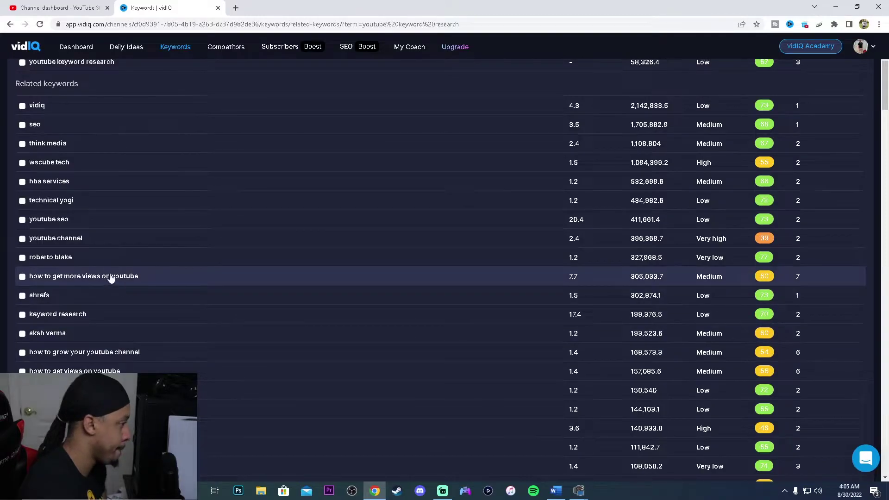
scroll(722, 292, down, 1)
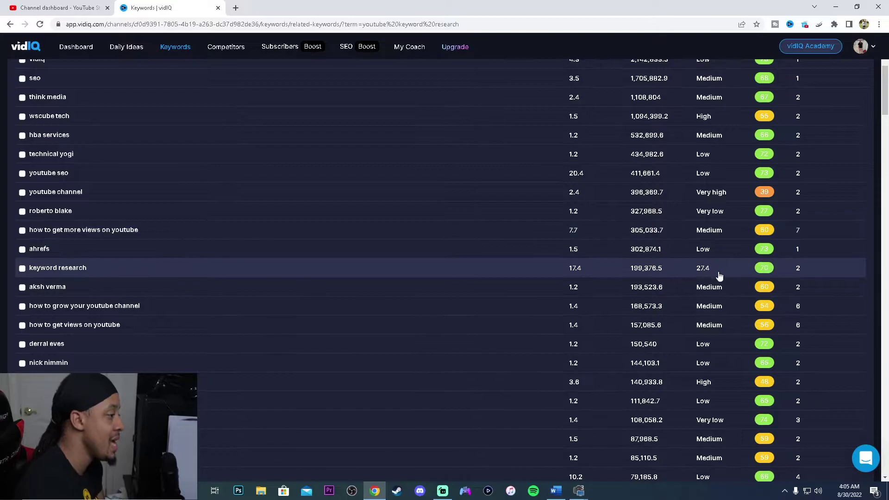
mouse_move(718, 253)
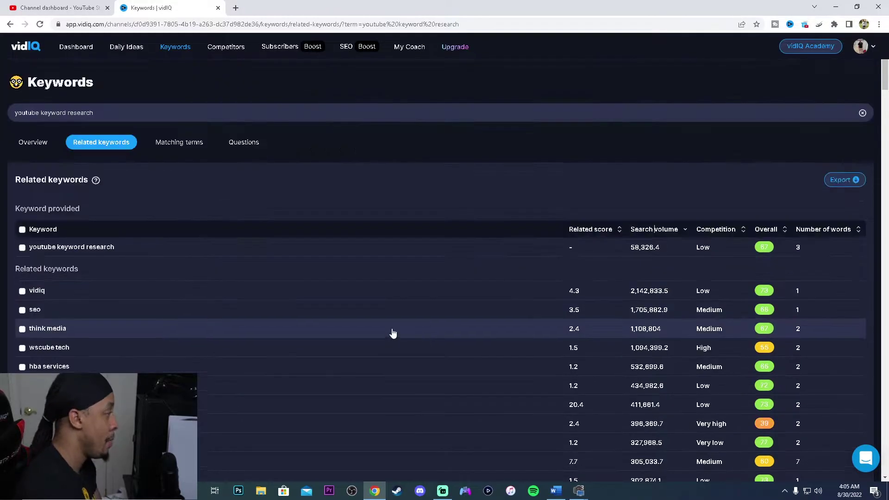
scroll(384, 333, up, 5)
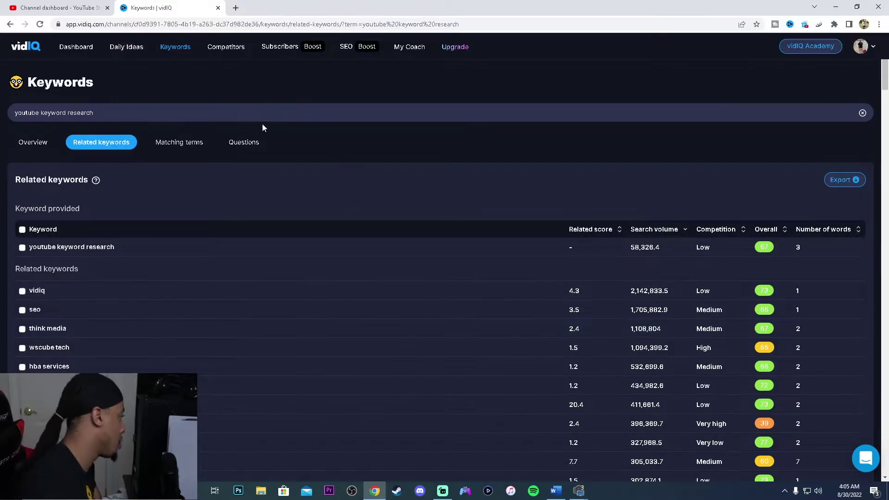
- Switch to the Questions list, led by 'how to do keyword research for youtube' at 20,477.8 searches
click(244, 143)
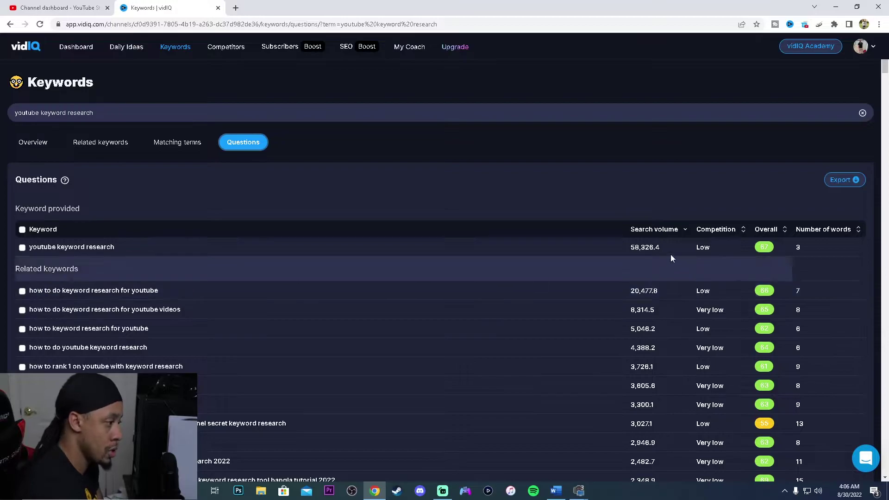
click(666, 231)
click(660, 231)
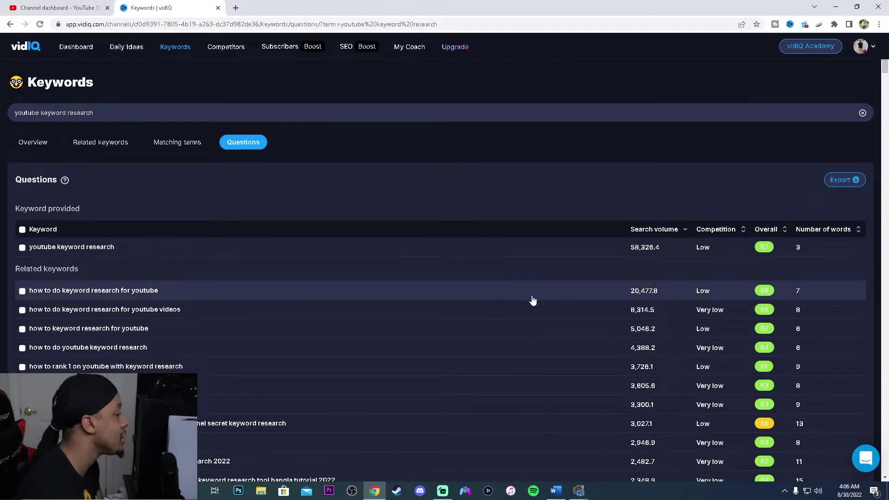
scroll(532, 299, down, 1)
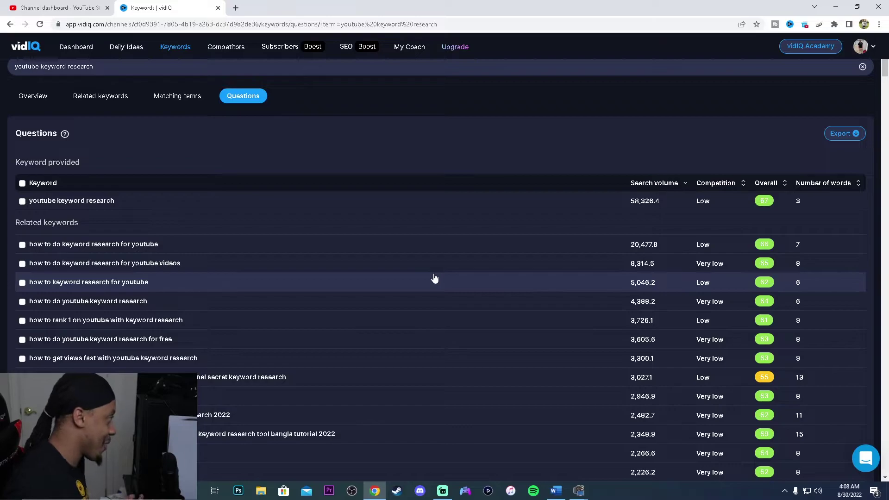
- Sort the question keywords by Overall score descending, topped by a 2022 Bangla tutorial query
mouse_move(716, 208)
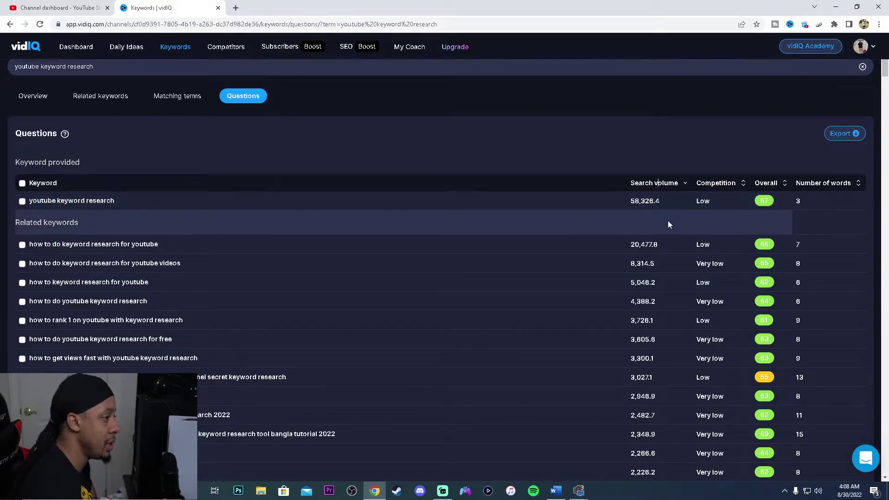
mouse_move(709, 243)
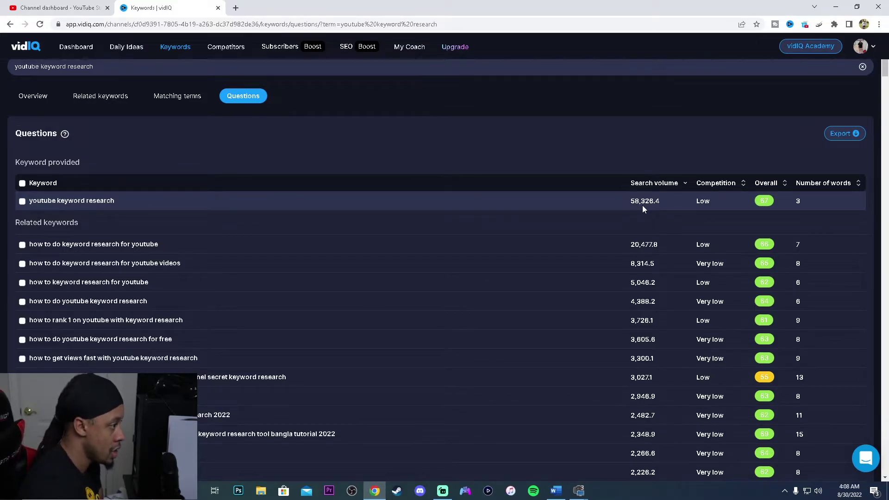
mouse_move(672, 184)
mouse_move(768, 186)
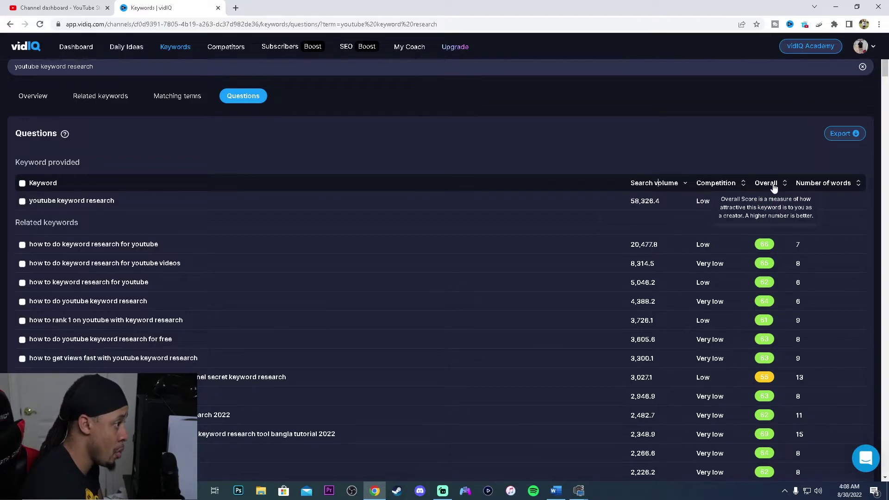
click(767, 186)
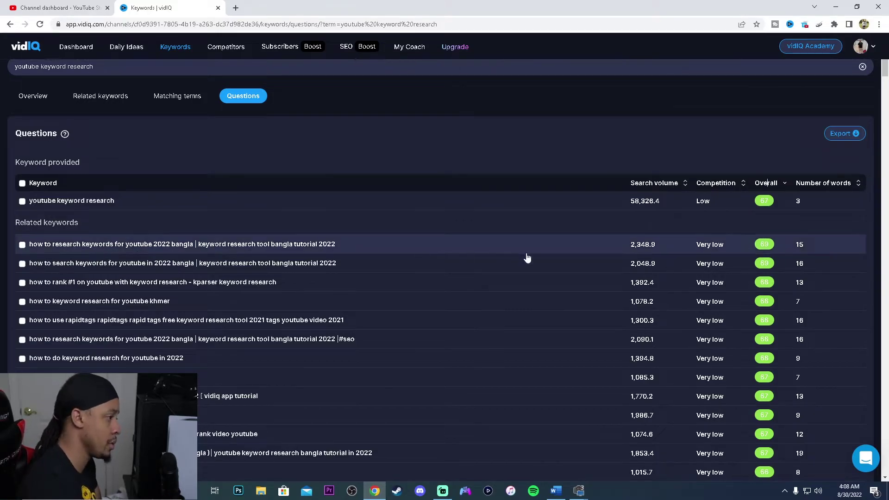
scroll(331, 324, down, 1)
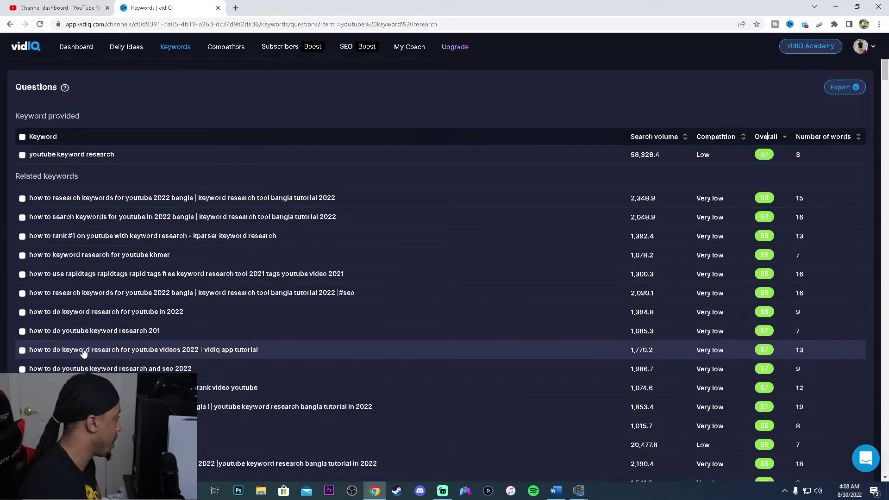
scroll(700, 340, down, 2)
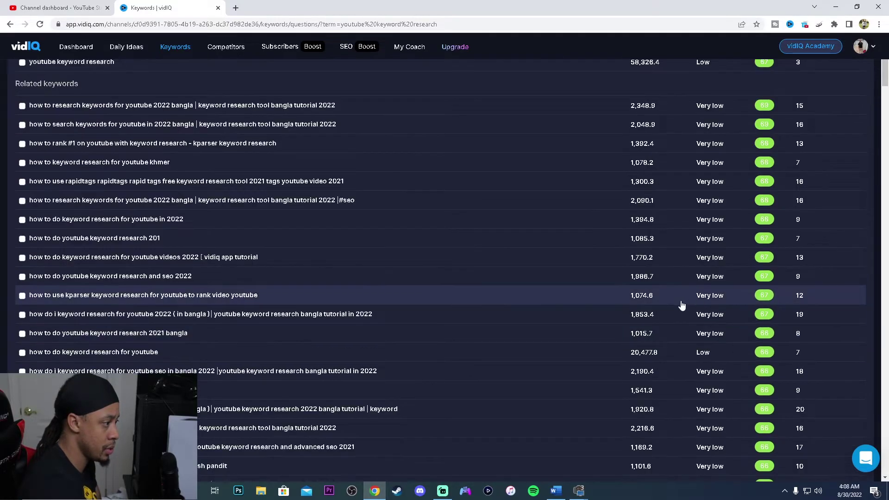
scroll(680, 417, down, 2)
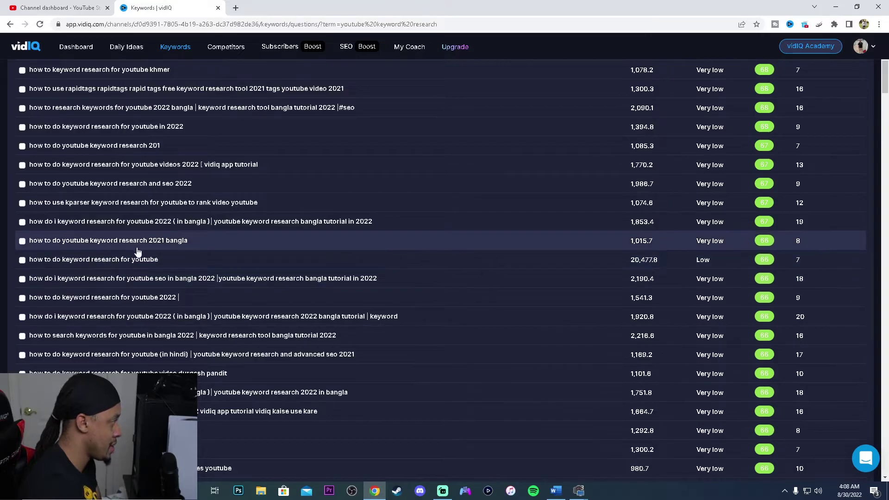
scroll(741, 277, down, 1)
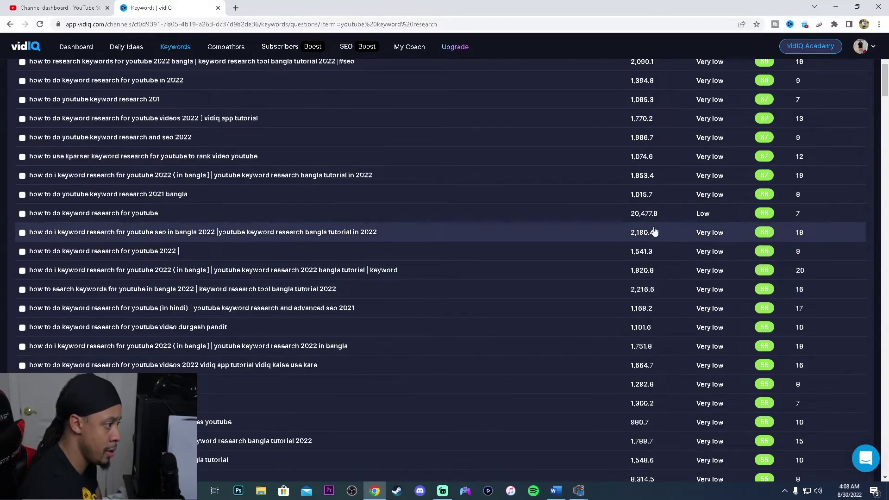
scroll(677, 366, down, 4)
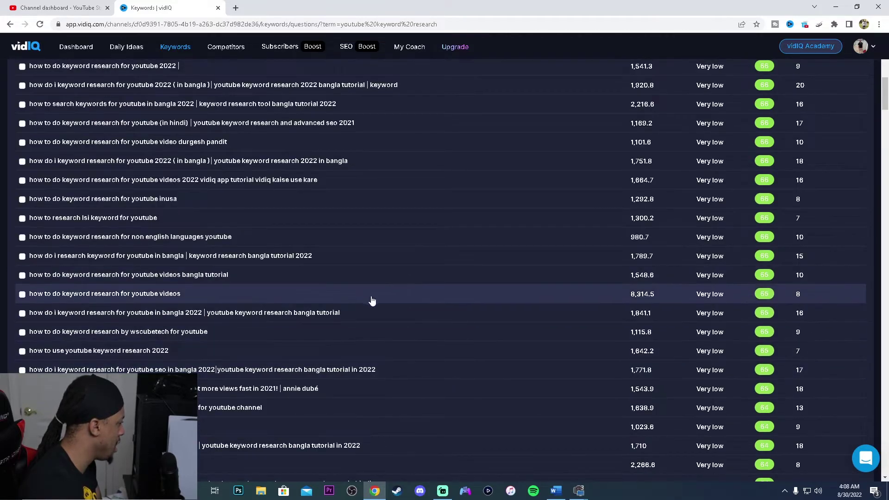
scroll(487, 329, down, 2)
scroll(486, 329, down, 6)
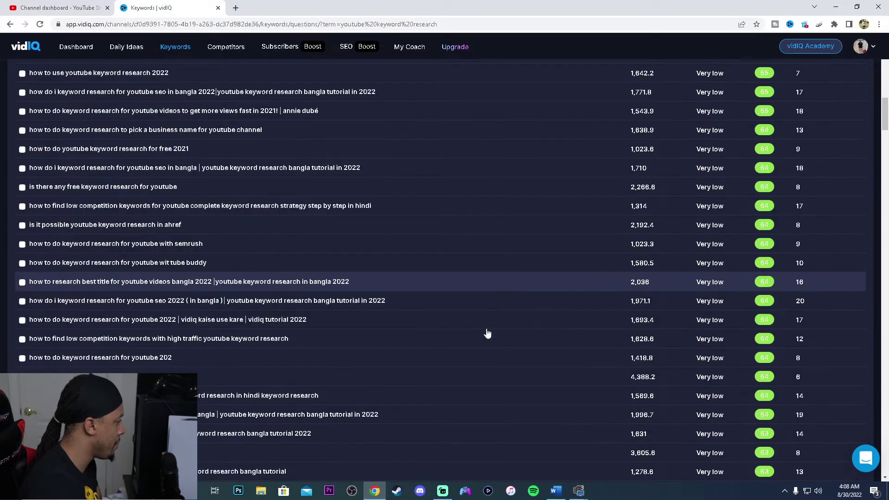
scroll(377, 319, down, 3)
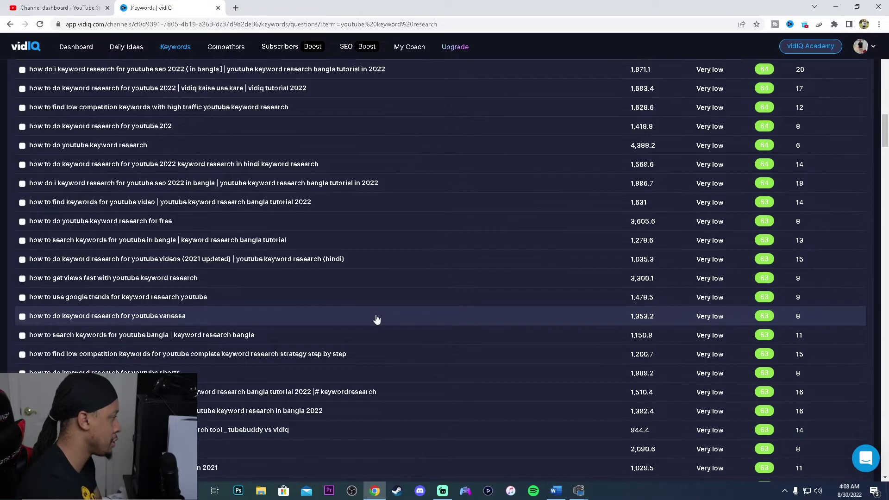
scroll(329, 301, up, 12)
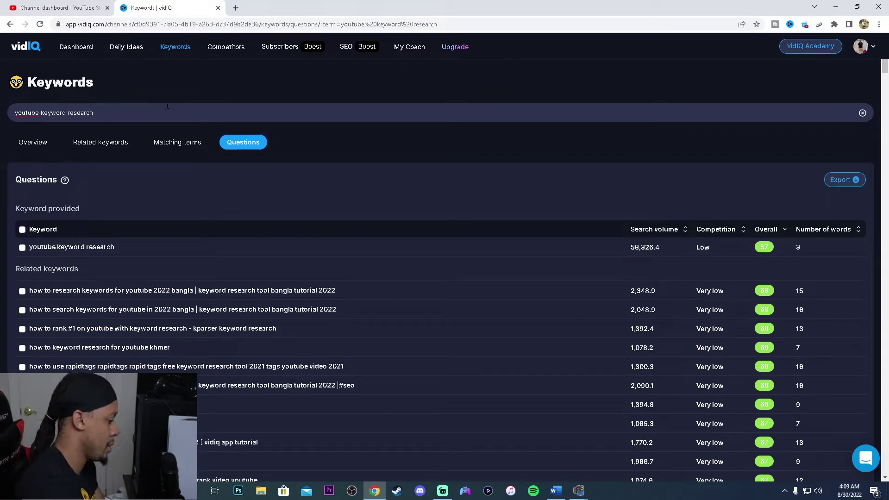
- Search 'youtube keyword research tutorial' and rank its related keywords by Overall score, led by 'google keyword planner'
text(utorial)
key(Return)
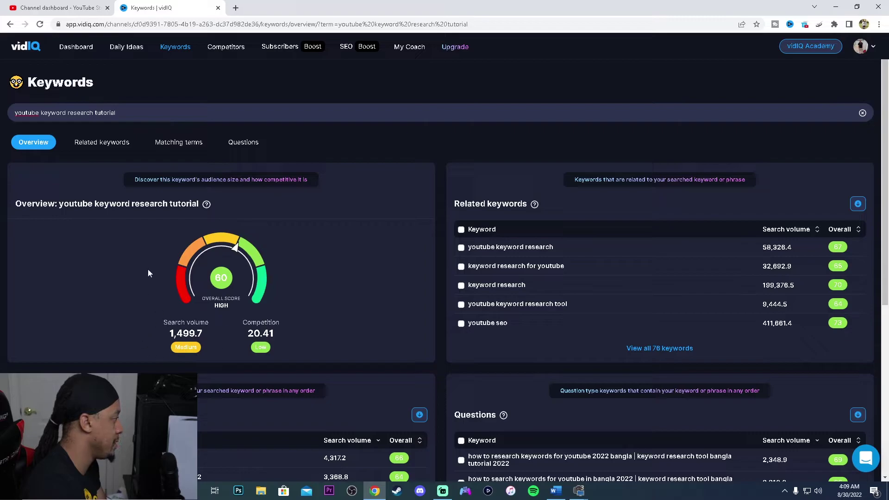
click(94, 143)
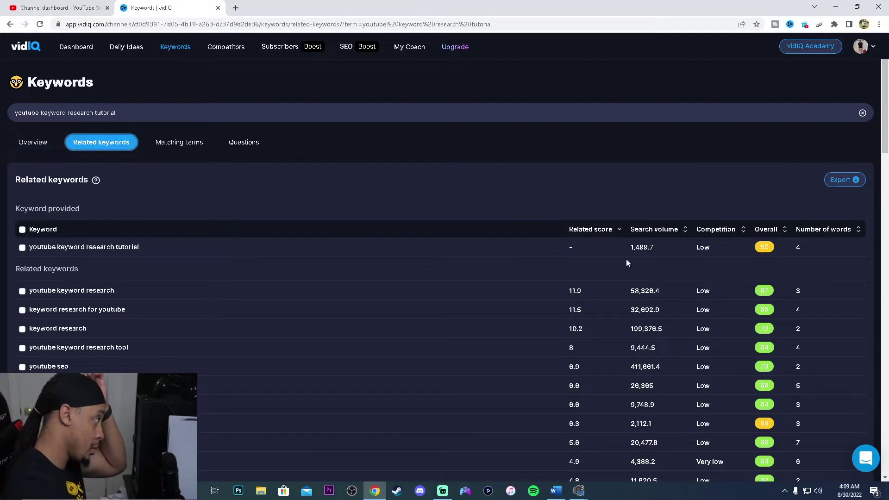
mouse_move(734, 234)
click(766, 230)
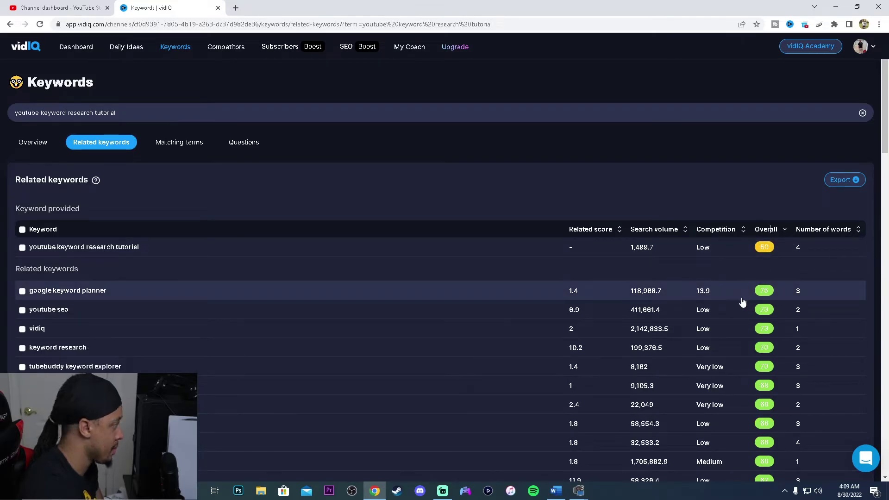